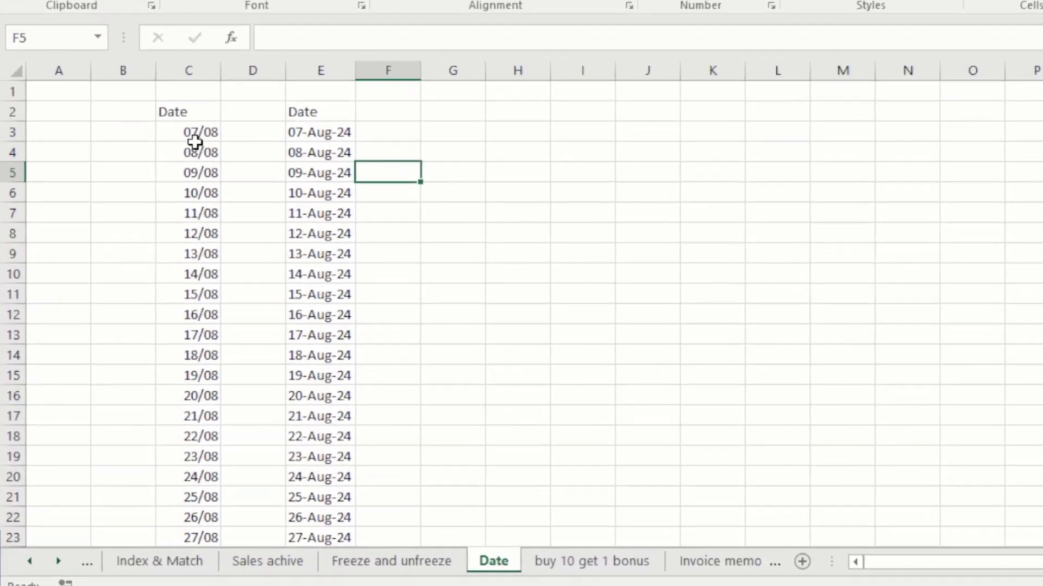
- Examine the dates in column C and the full date values stored behind them
{"action": "left_click", "coordinate": [148, 218]}
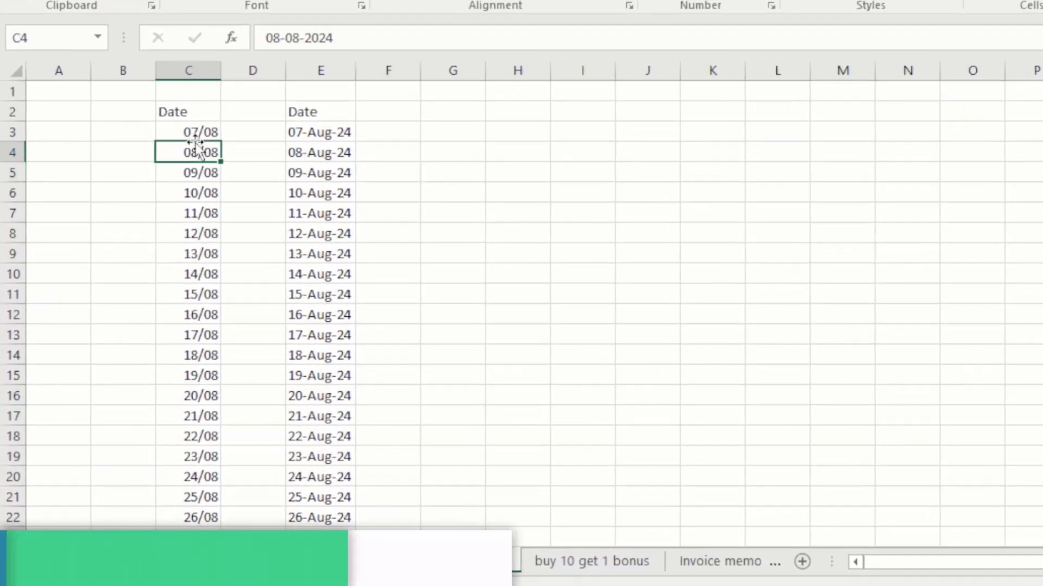
{"action": "left_click", "coordinate": [199, 66]}
{"action": "left_click", "coordinate": [344, 168]}
{"action": "left_click", "coordinate": [230, 130]}
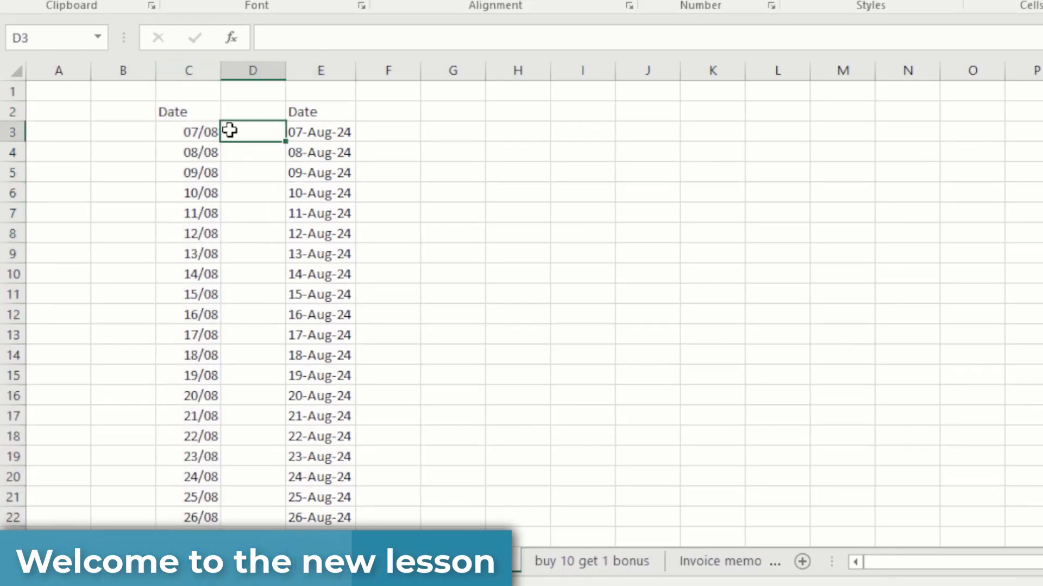
{"action": "left_click", "coordinate": [187, 150]}
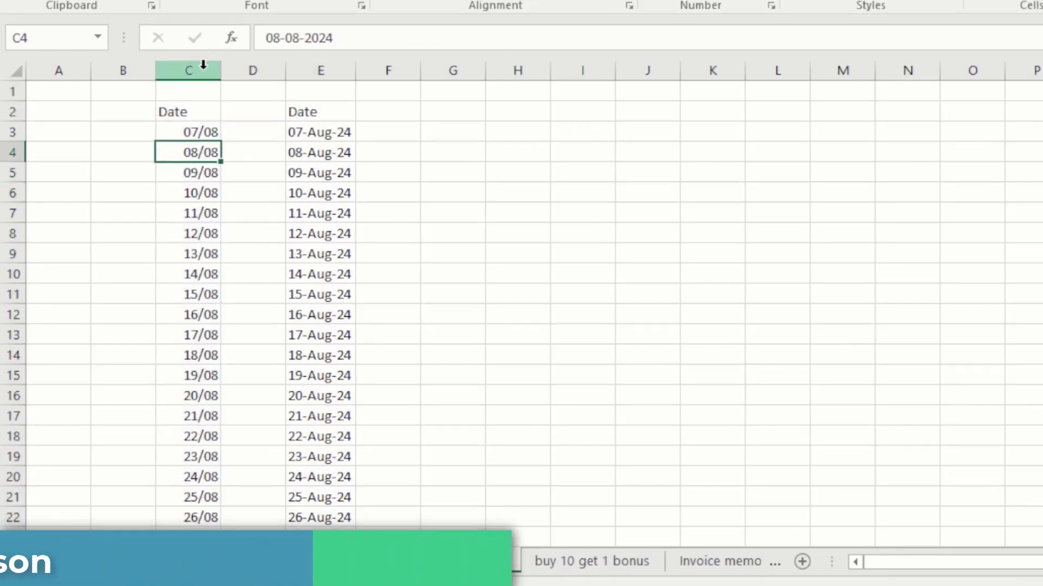
{"action": "left_click", "coordinate": [203, 65]}
{"action": "left_click", "coordinate": [196, 149]}
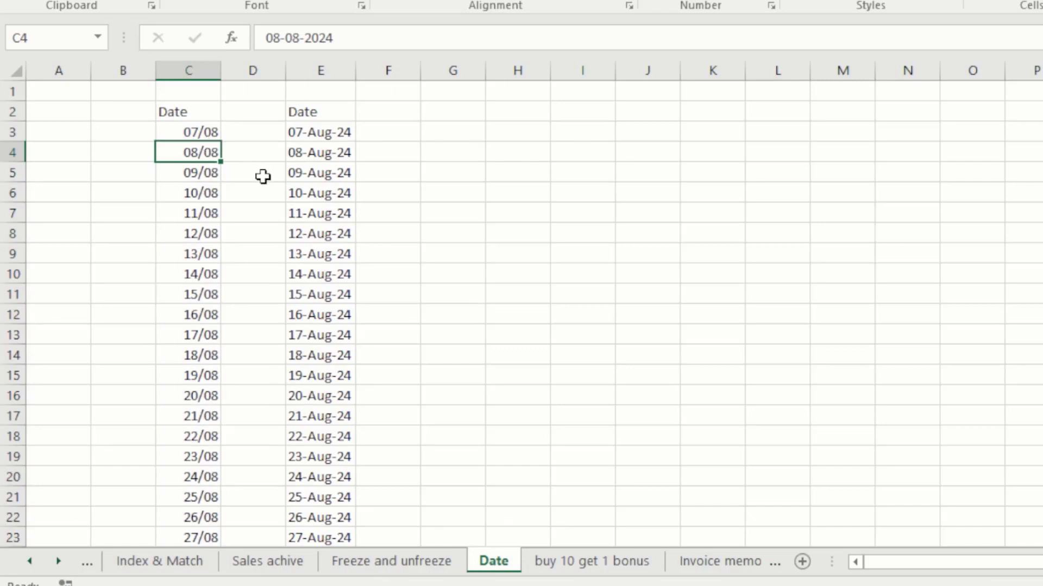
{"action": "left_click", "coordinate": [188, 129]}
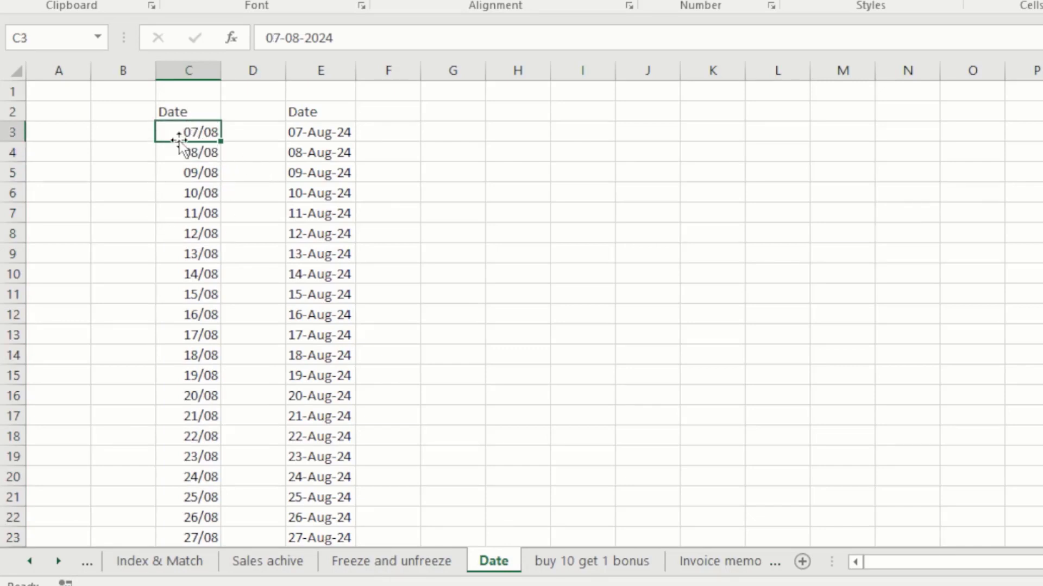
{"action": "left_click", "coordinate": [207, 149]}
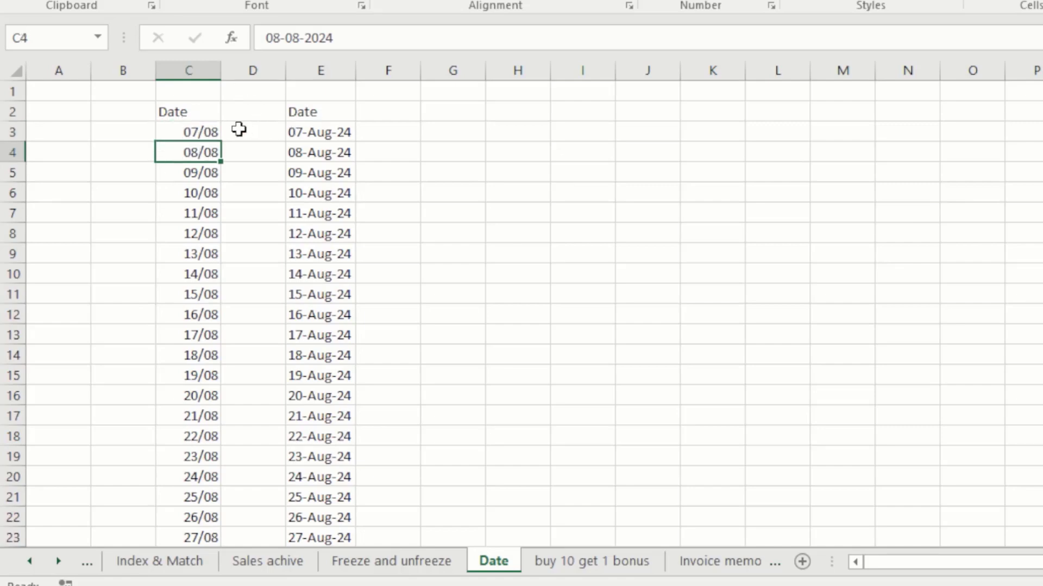
- Compare the TEXT formula results in column E with the original dates in column C
{"action": "left_click", "coordinate": [315, 154]}
{"action": "left_click", "coordinate": [309, 124]}
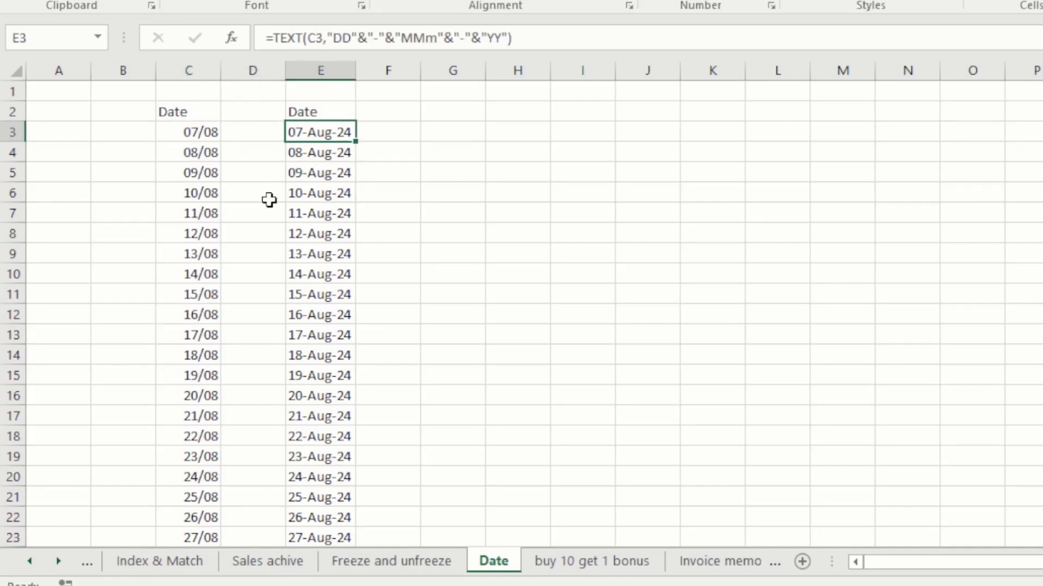
{"action": "left_click", "coordinate": [342, 194]}
{"action": "left_click", "coordinate": [296, 133]}
{"action": "left_click", "coordinate": [191, 146]}
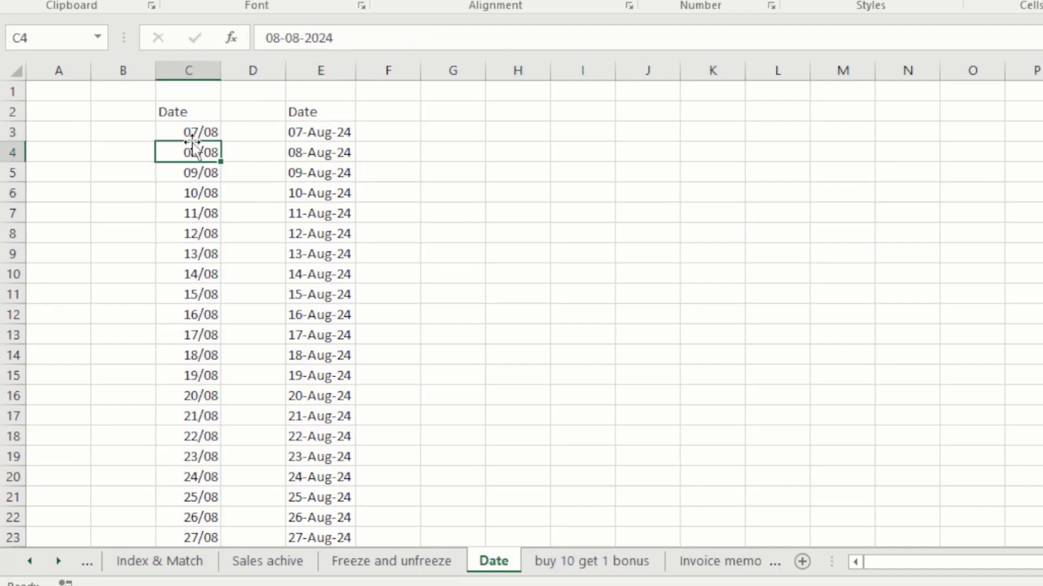
{"action": "left_click", "coordinate": [329, 145]}
{"action": "left_click", "coordinate": [187, 133]}
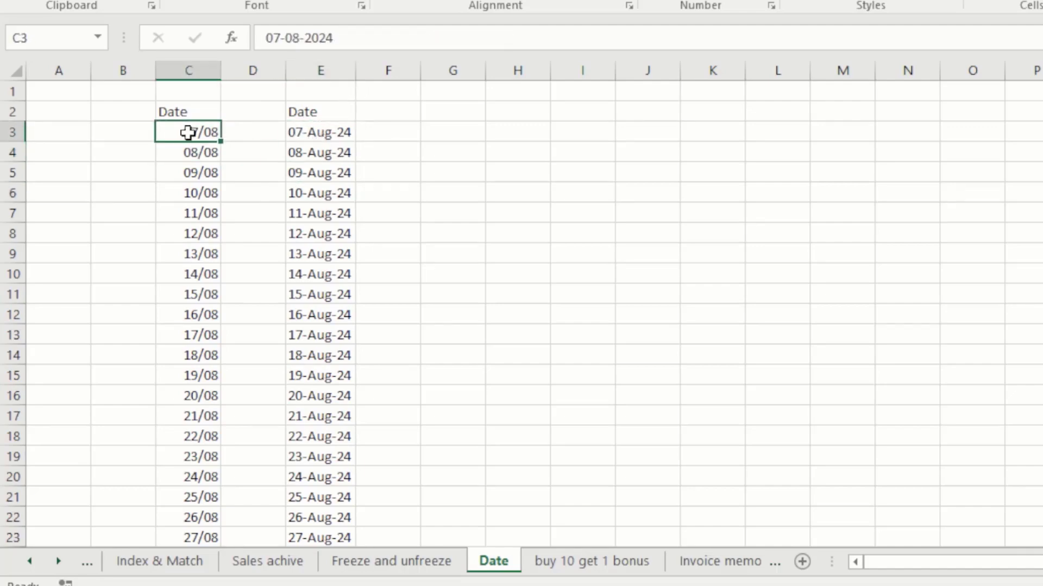
{"action": "left_click", "coordinate": [314, 135]}
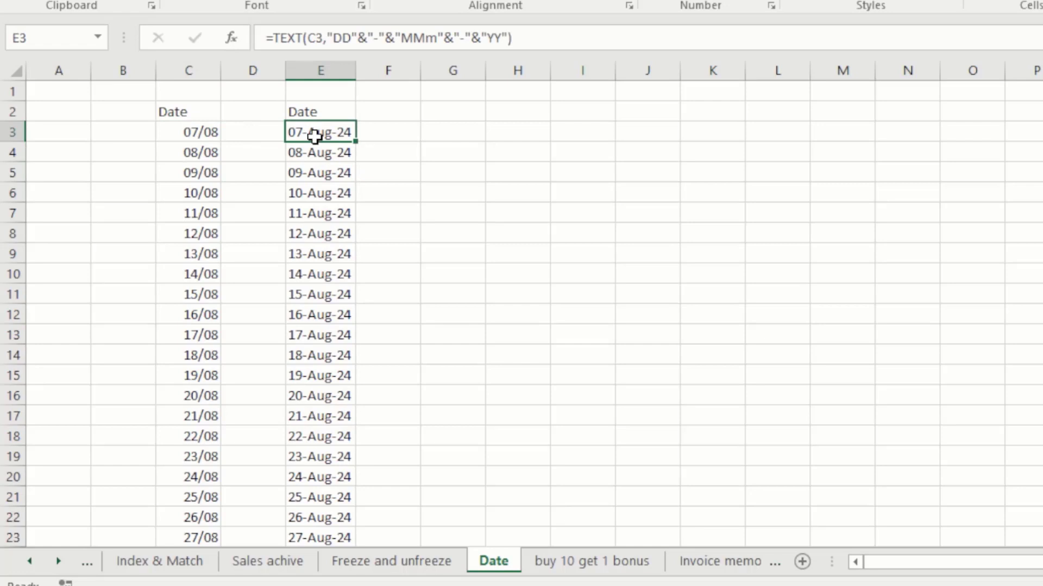
{"action": "left_click", "coordinate": [199, 135]}
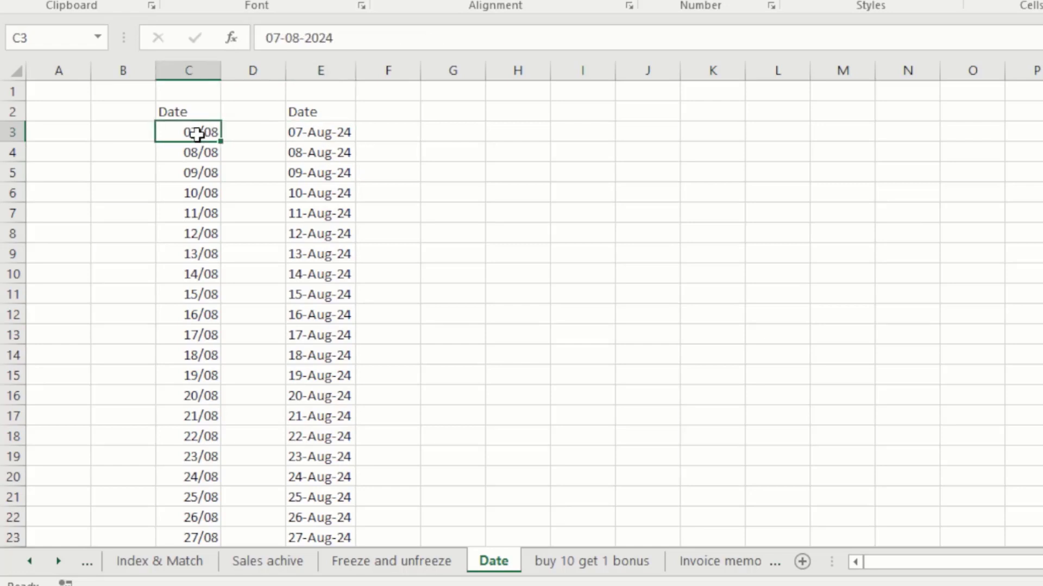
{"action": "left_click", "coordinate": [196, 209]}
- Apply the day-month-year date format (such as 07-Aug-24) to all of column C and check the stored dates
{"action": "left_click", "coordinate": [195, 75]}
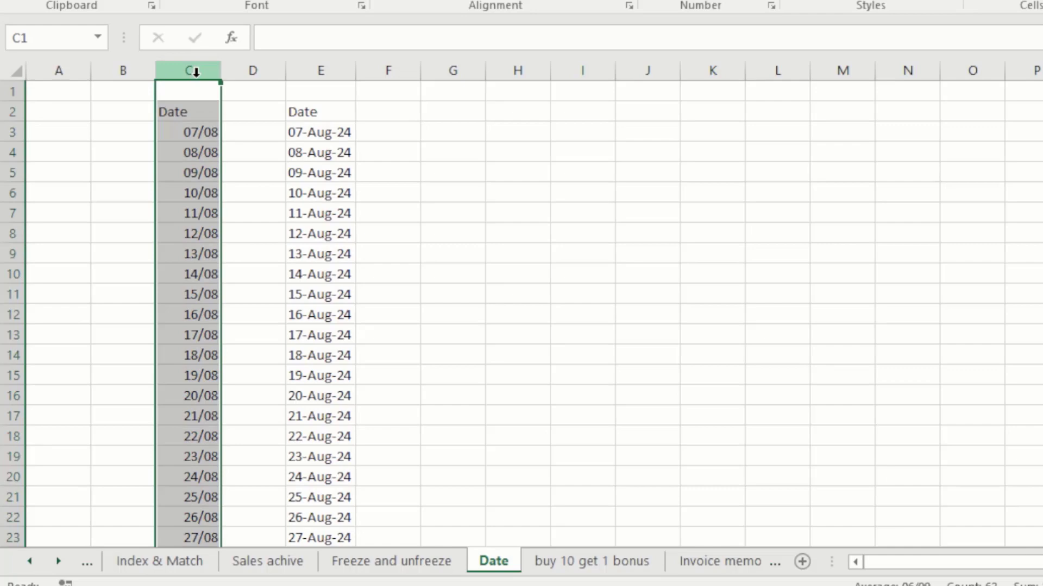
{"action": "key", "text": "ctrl+shift+3"}
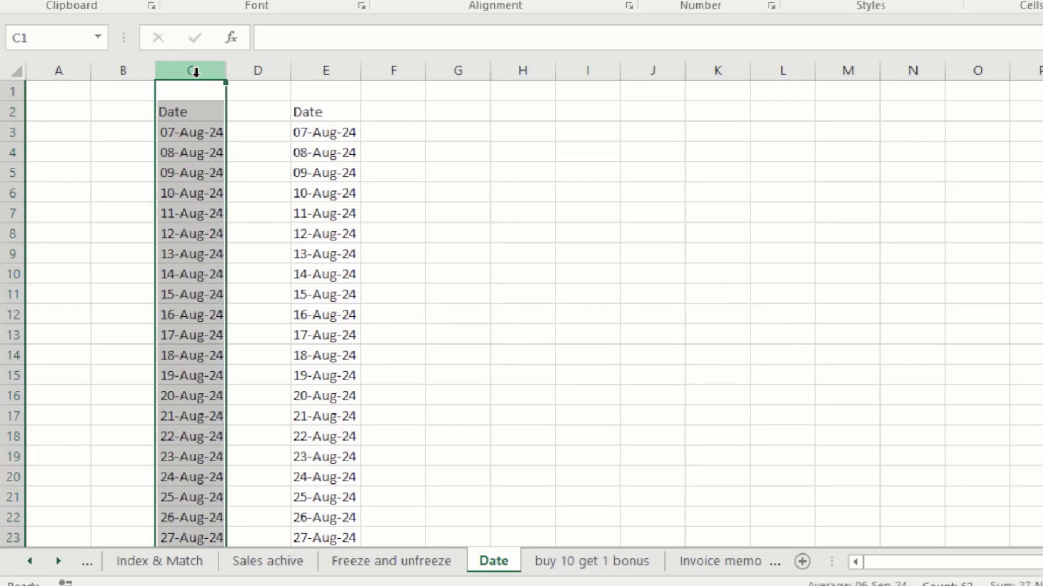
{"action": "left_click", "coordinate": [186, 136]}
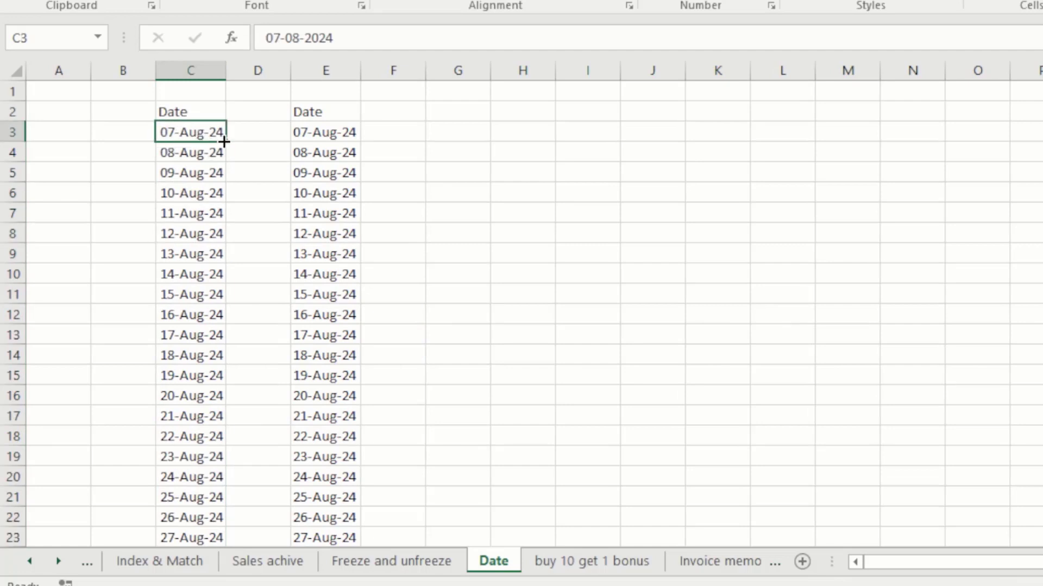
{"action": "left_click", "coordinate": [196, 185]}
{"action": "left_click", "coordinate": [193, 133]}
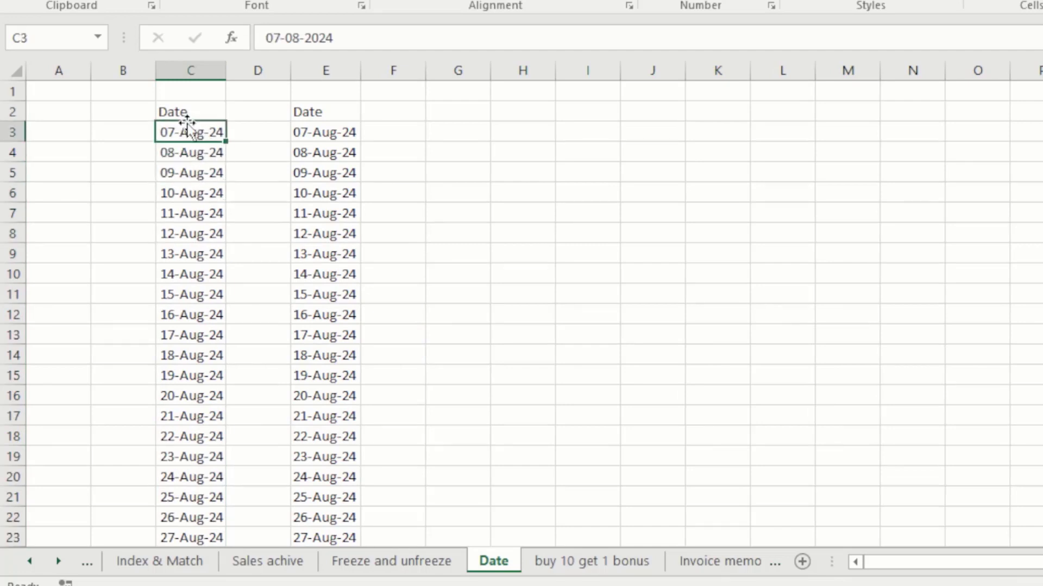
{"action": "left_click", "coordinate": [187, 158]}
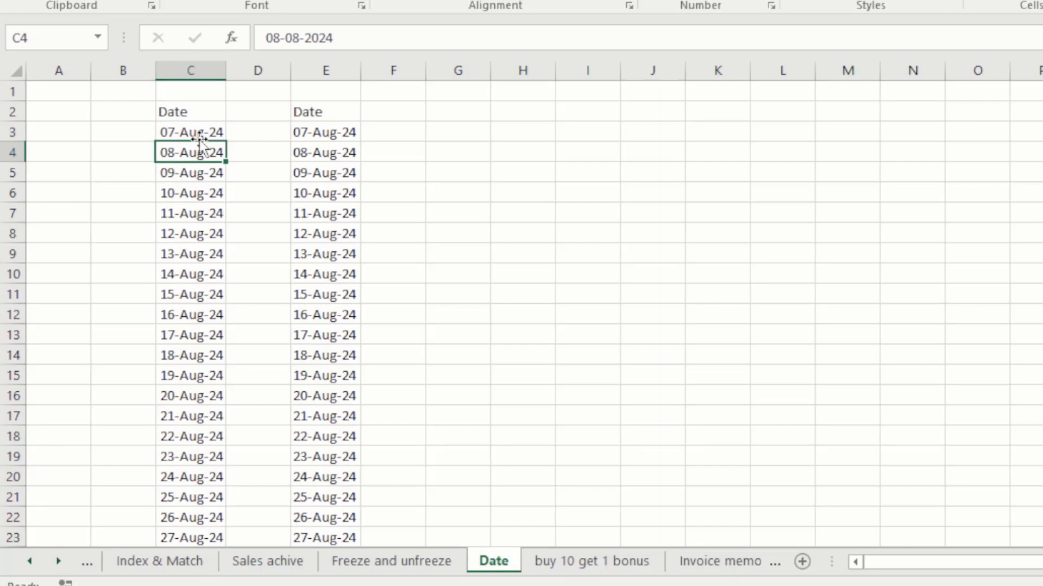
{"action": "left_click", "coordinate": [193, 135]}
- Undo the date format change on column C and recheck its date cells
{"action": "key", "text": "ctrl+z"}
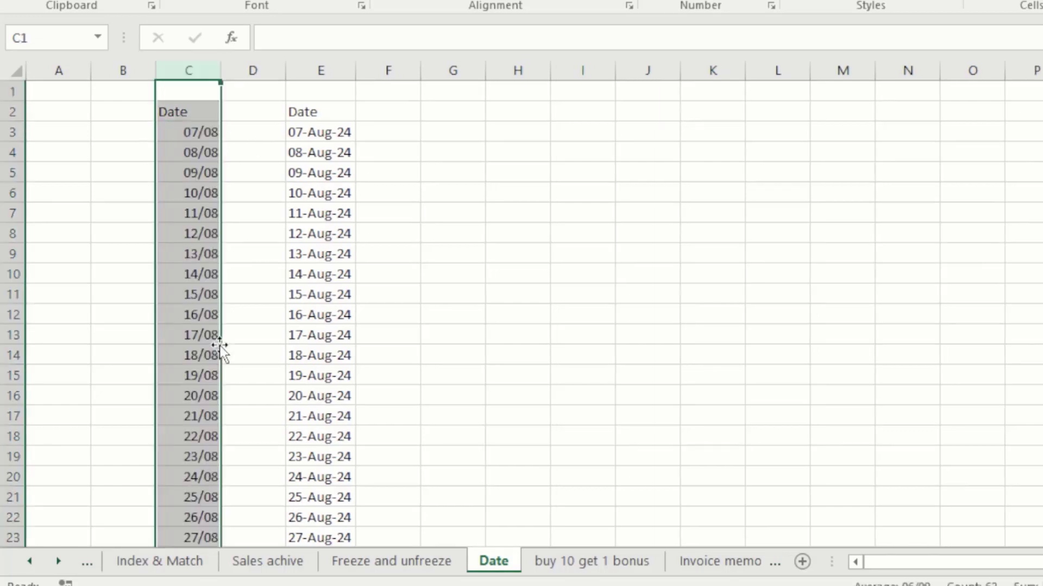
{"action": "left_click", "coordinate": [177, 132]}
{"action": "left_click", "coordinate": [207, 226]}
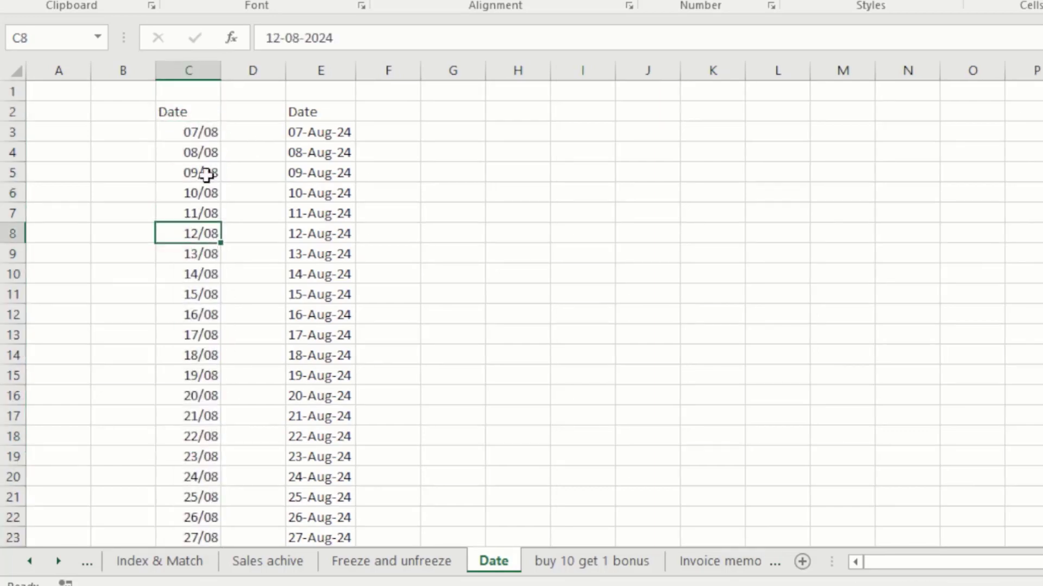
{"action": "left_click", "coordinate": [198, 112]}
{"action": "left_click", "coordinate": [193, 164]}
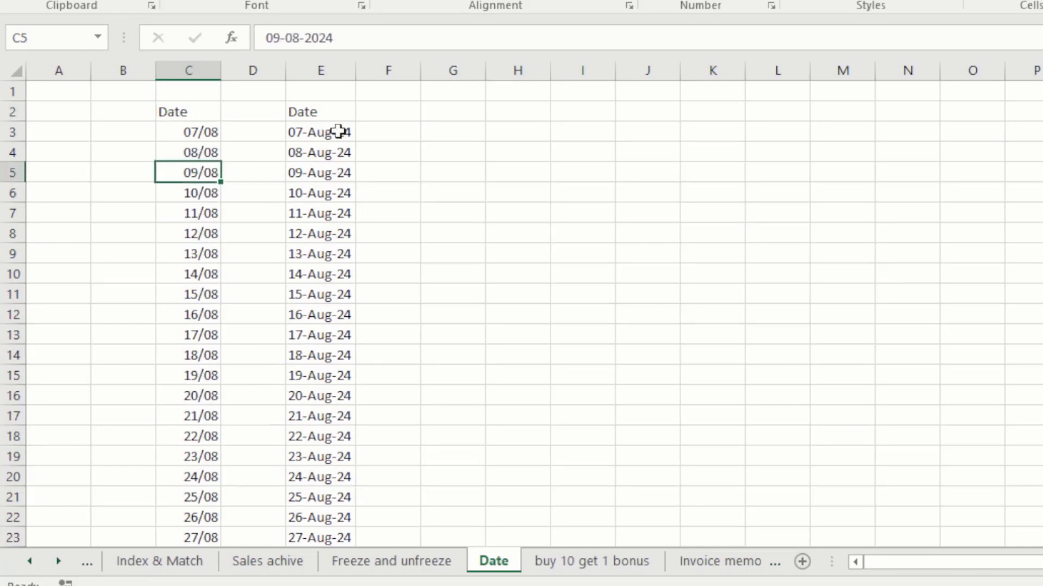
- Clear the TEXT formulas below the Date heading in column E, from E3 down, on the Date sheet
{"action": "left_click", "coordinate": [342, 132]}
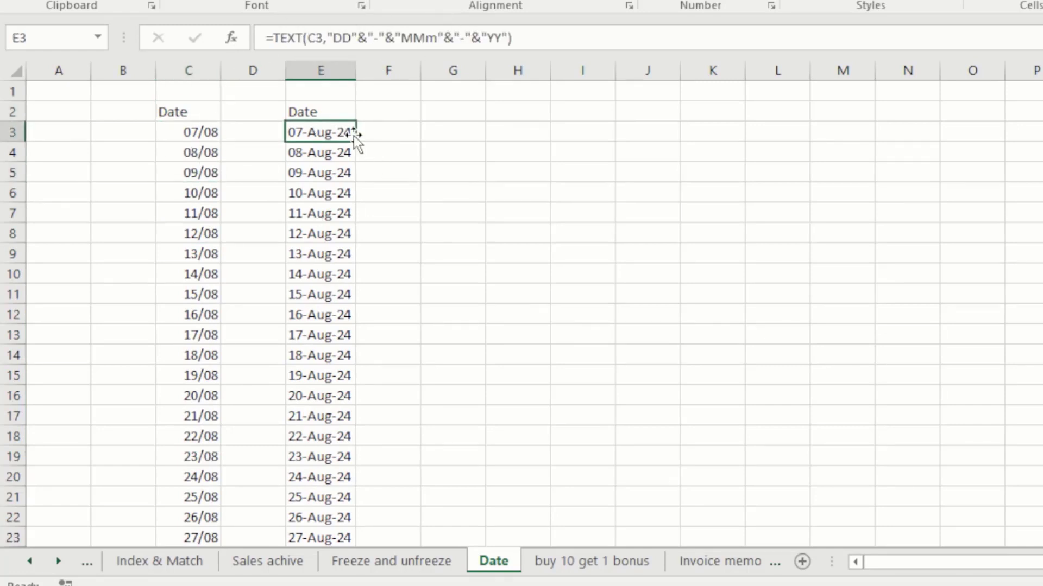
{"action": "key", "text": "ctrl+Page_Down"}
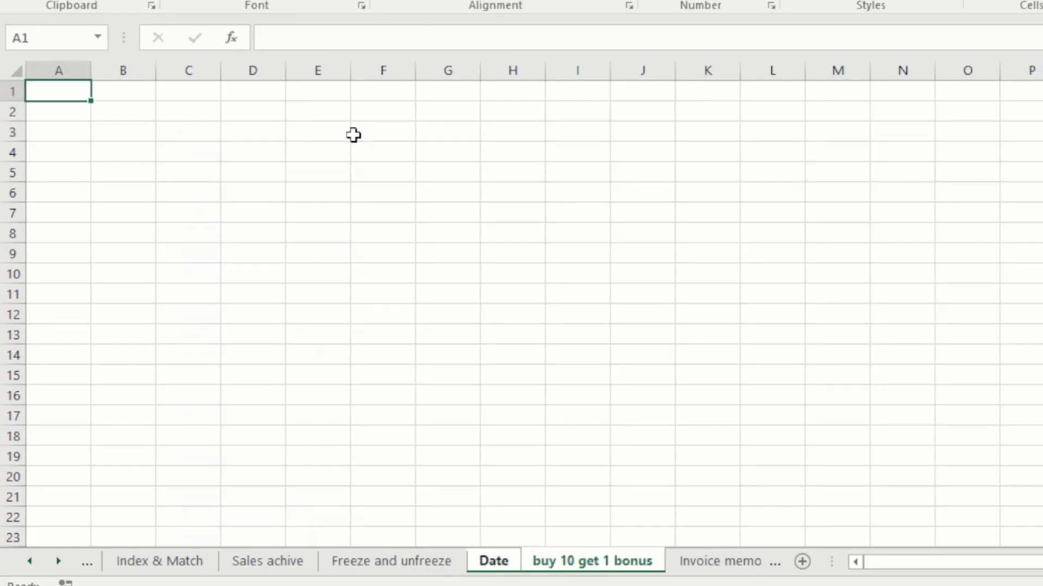
{"action": "left_click", "coordinate": [494, 561]}
{"action": "left_click", "coordinate": [300, 132]}
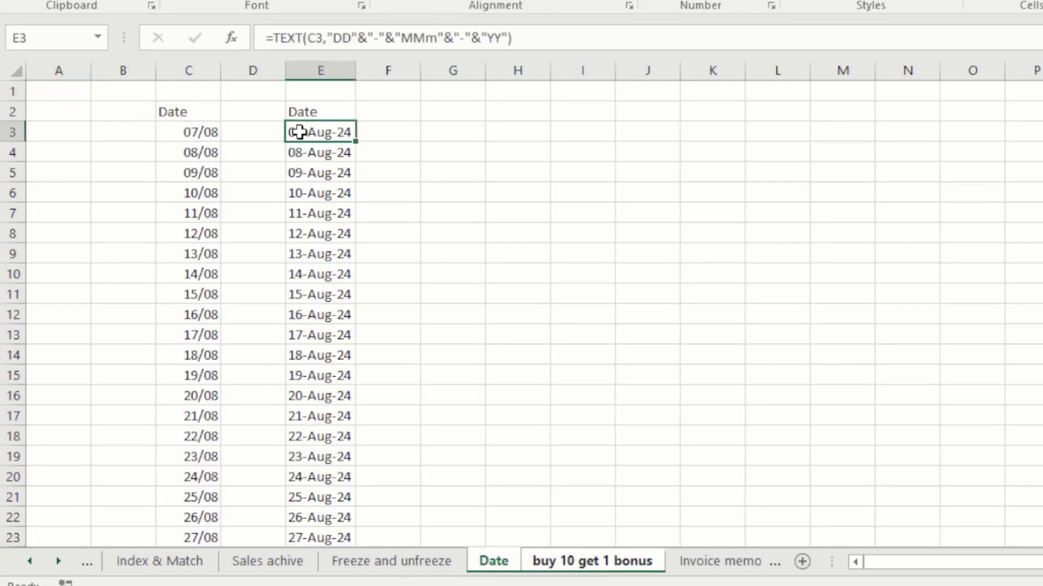
{"action": "left_click_drag", "start_coordinate": [299, 132], "coordinate": [320, 519]}
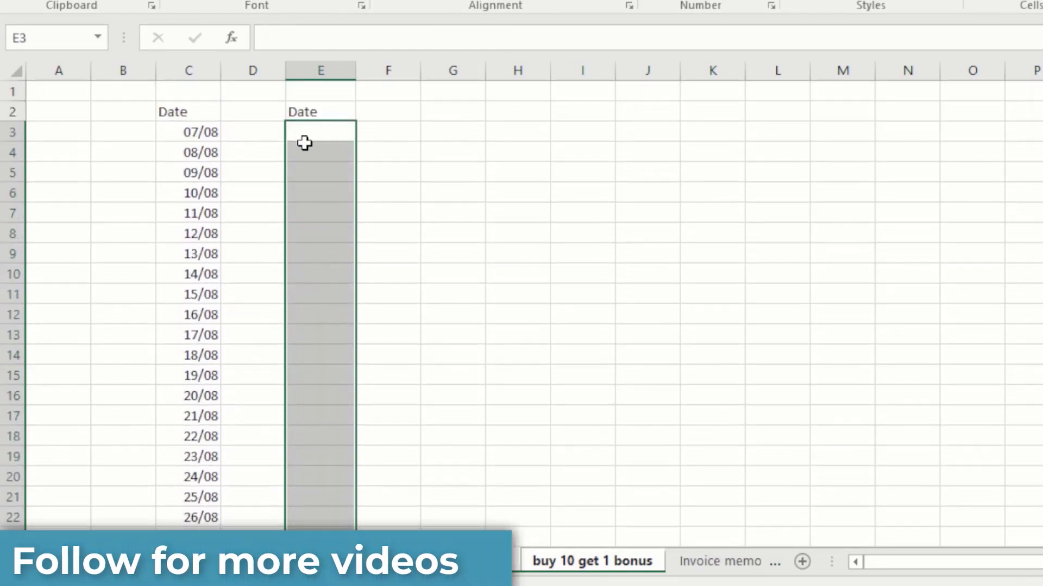
{"action": "left_click", "coordinate": [305, 145]}
{"action": "left_click", "coordinate": [311, 129]}
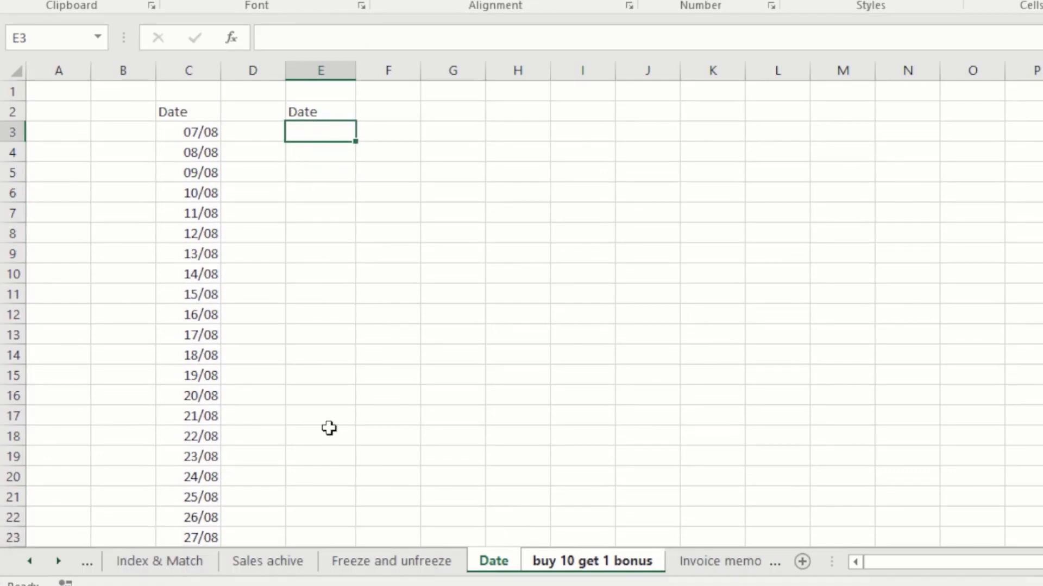
{"action": "type", "text": "=tex"}
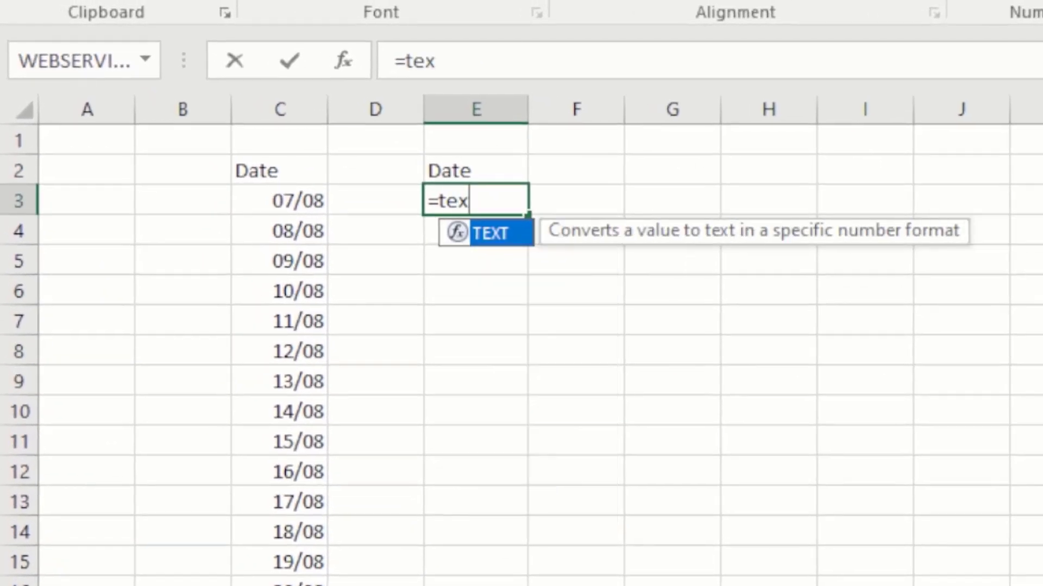
{"action": "key", "text": "Tab"}
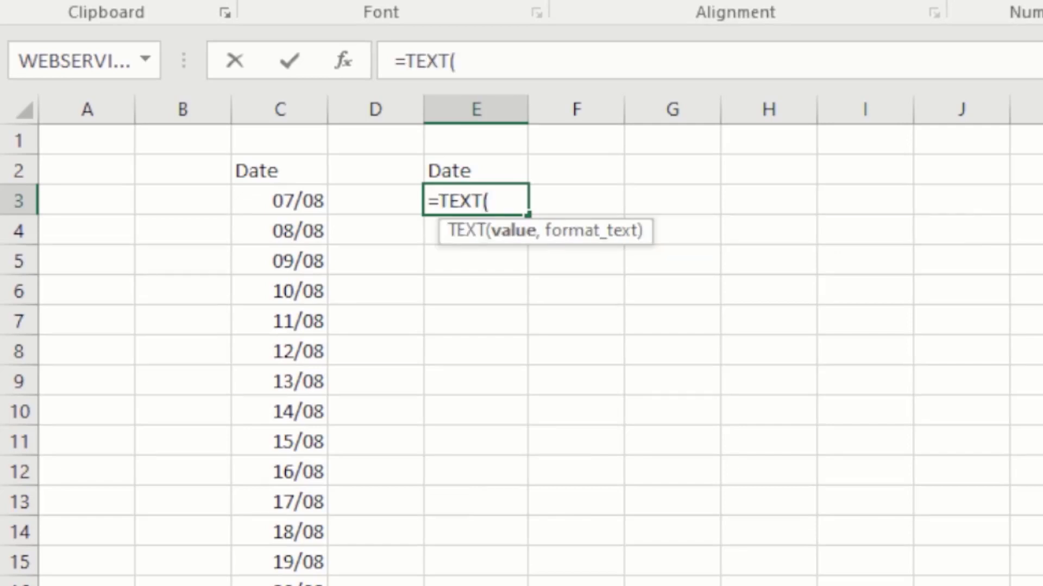
{"action": "left_click", "coordinate": [286, 192]}
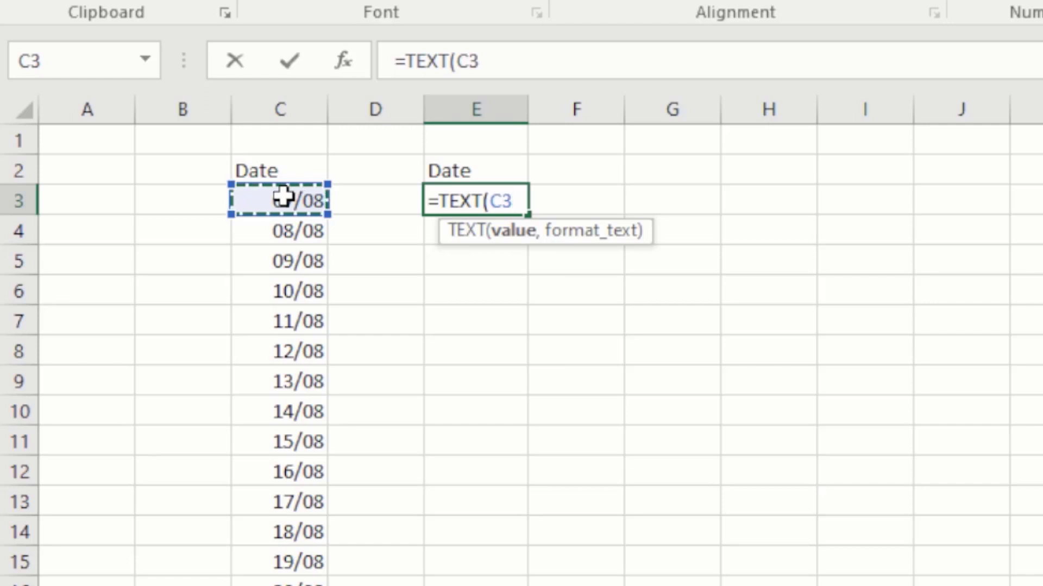
{"action": "type", "text": ","}
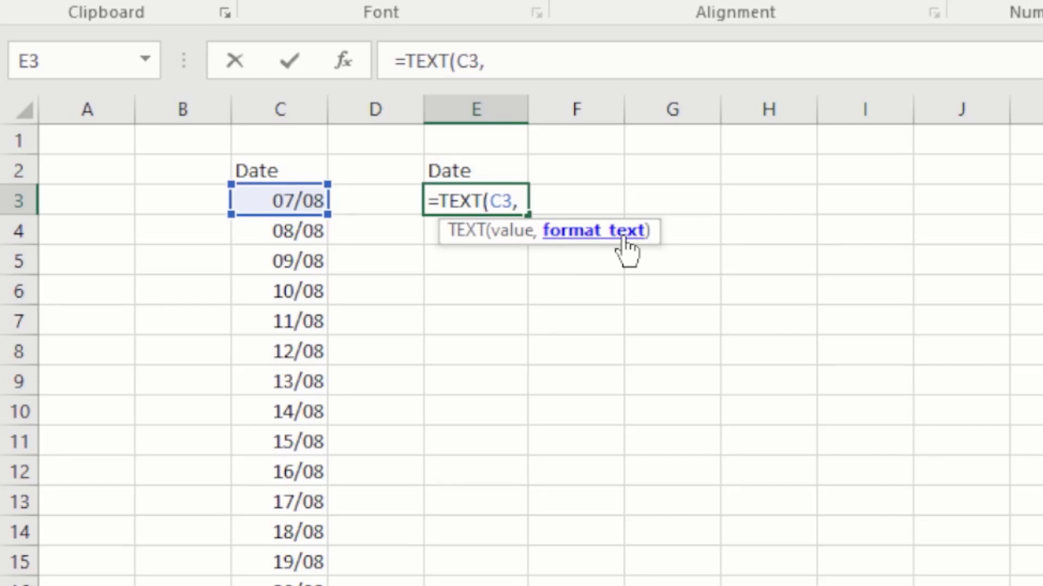
{"action": "type", "text": "@"}
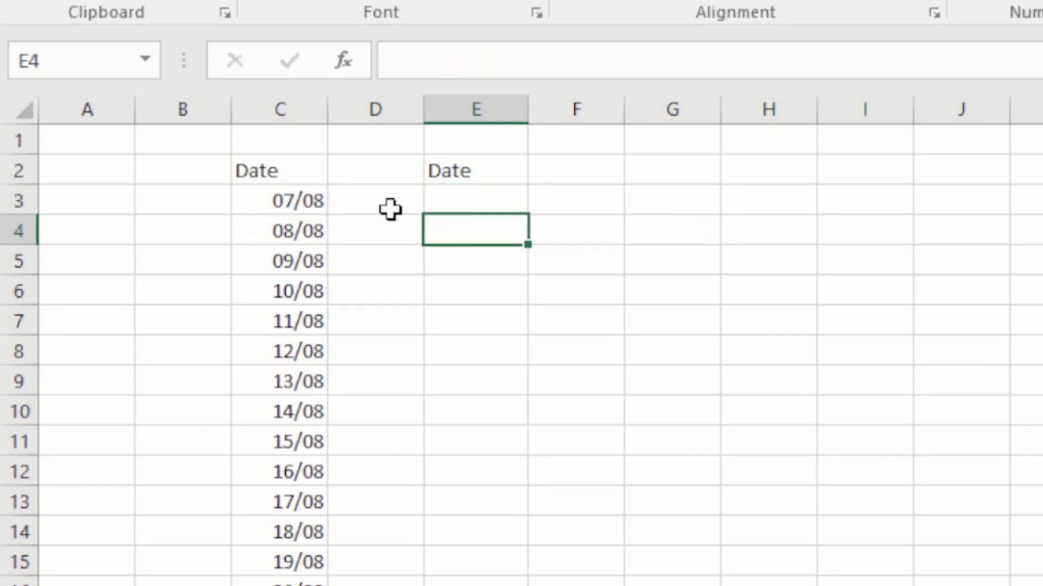
{"action": "left_click", "coordinate": [319, 196]}
{"action": "left_click", "coordinate": [490, 184]}
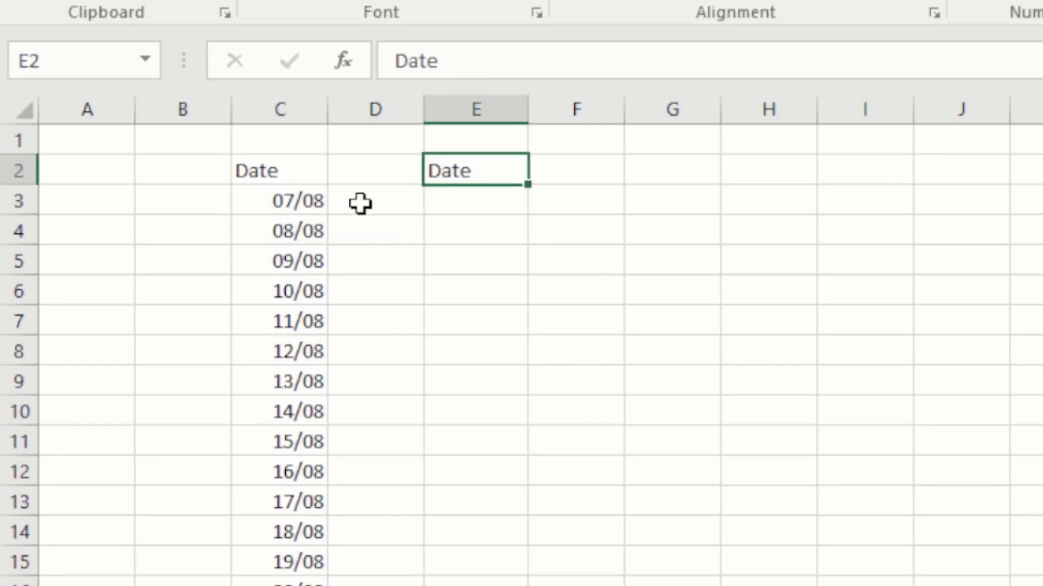
{"action": "left_click", "coordinate": [326, 194]}
{"action": "left_click", "coordinate": [416, 196]}
- Enter the formula =TEXT(C3,"DD"&"-"&"MMM"&"-"&"YY") in cell E3
{"action": "left_click", "coordinate": [513, 194]}
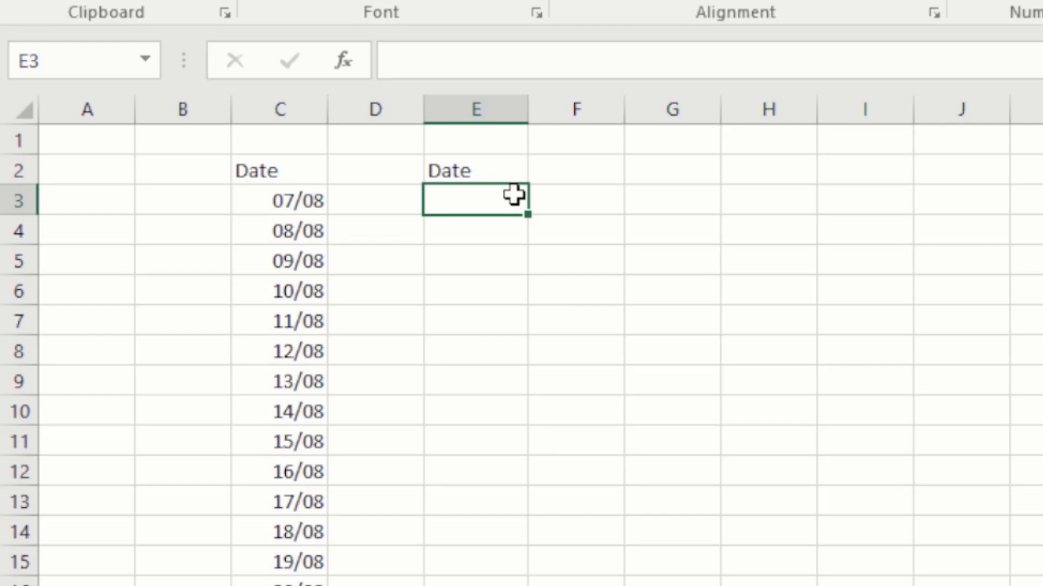
{"action": "type", "text": "="}
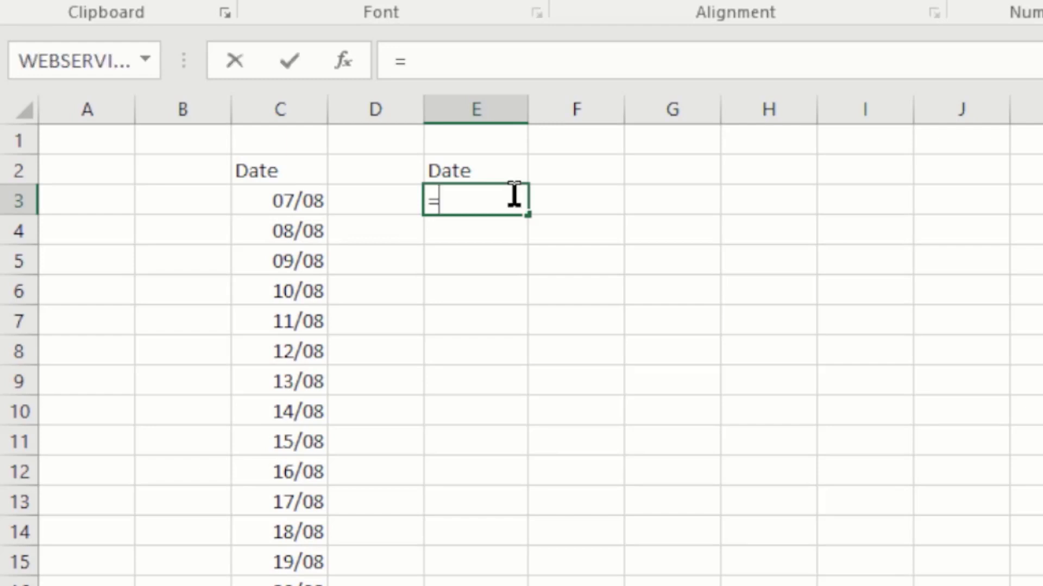
{"action": "type", "text": "tex"}
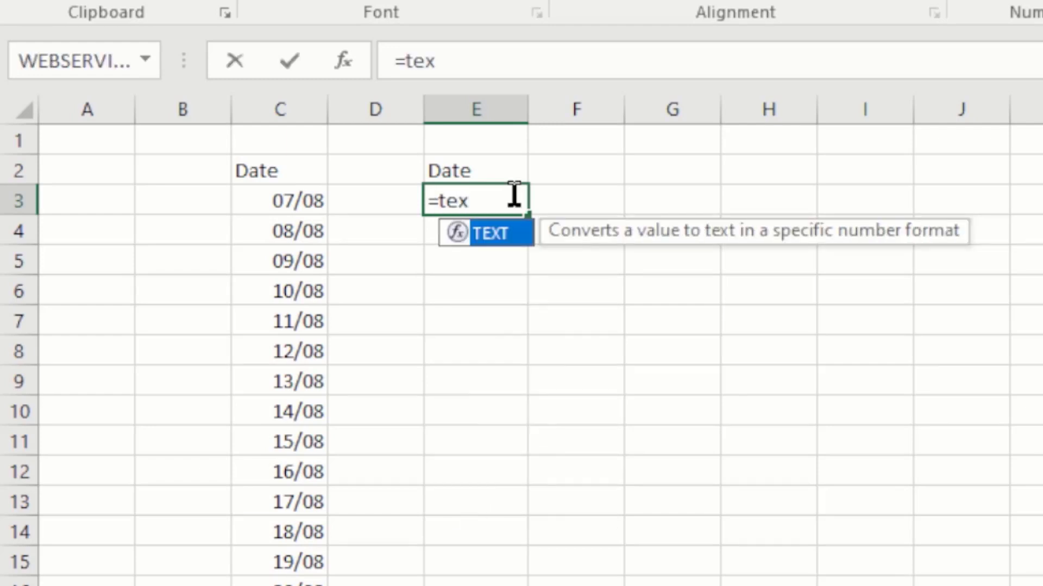
{"action": "key", "text": "Tab"}
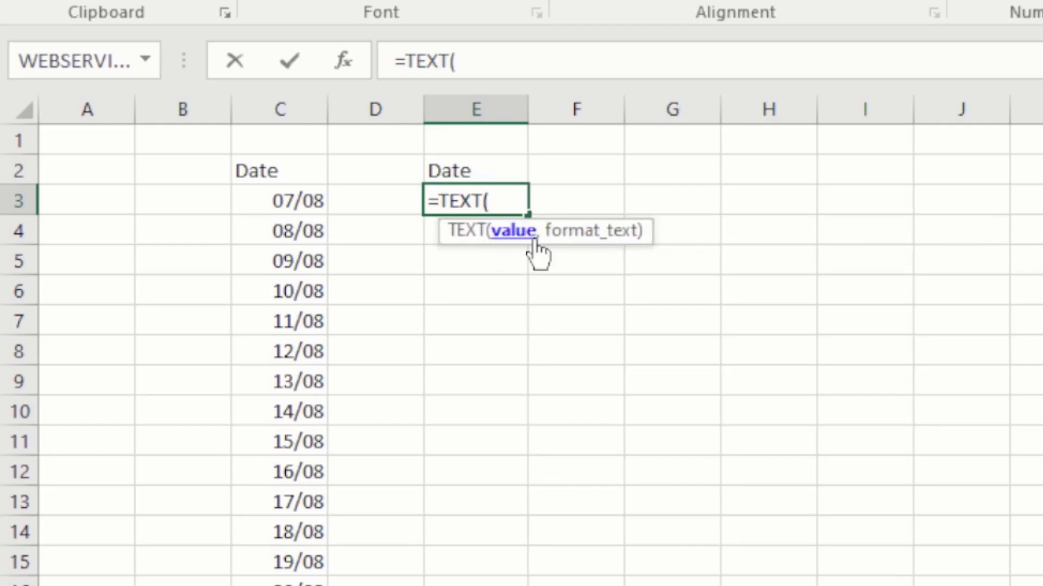
{"action": "left_click", "coordinate": [302, 197]}
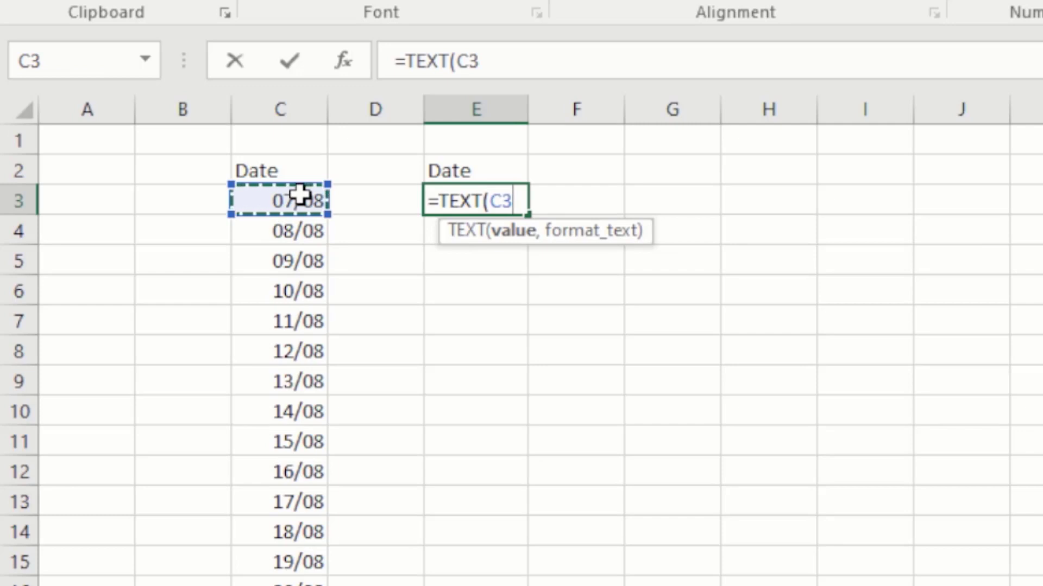
{"action": "type", "text": ","}
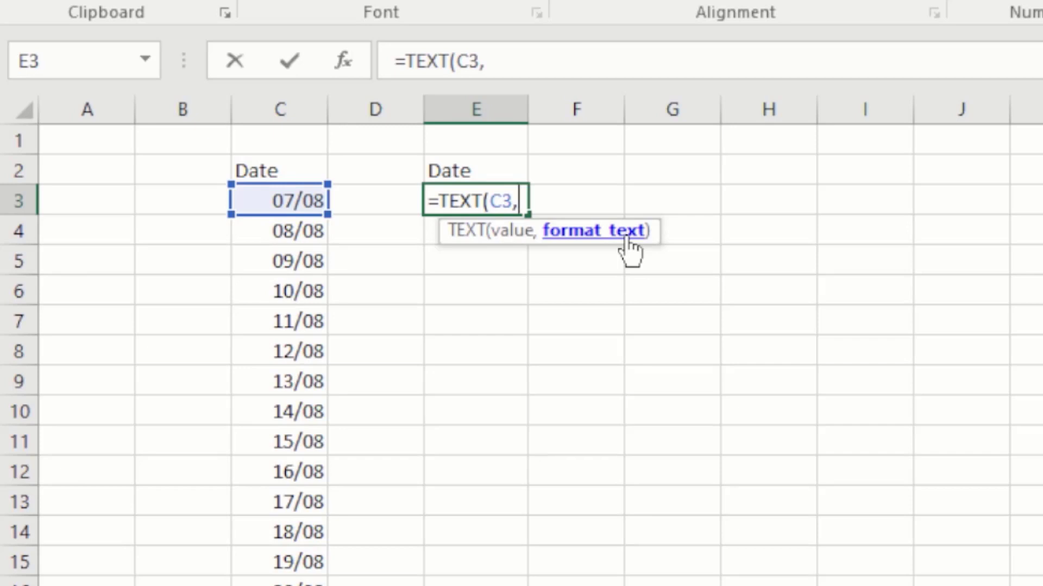
{"action": "type", "text": "\"DD"}
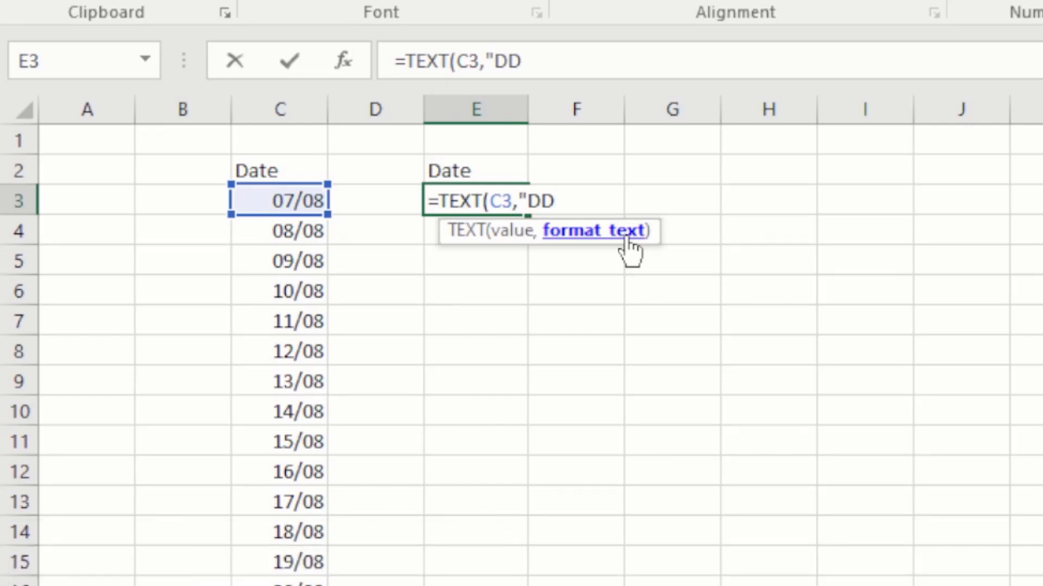
{"action": "type", "text": "\"&"}
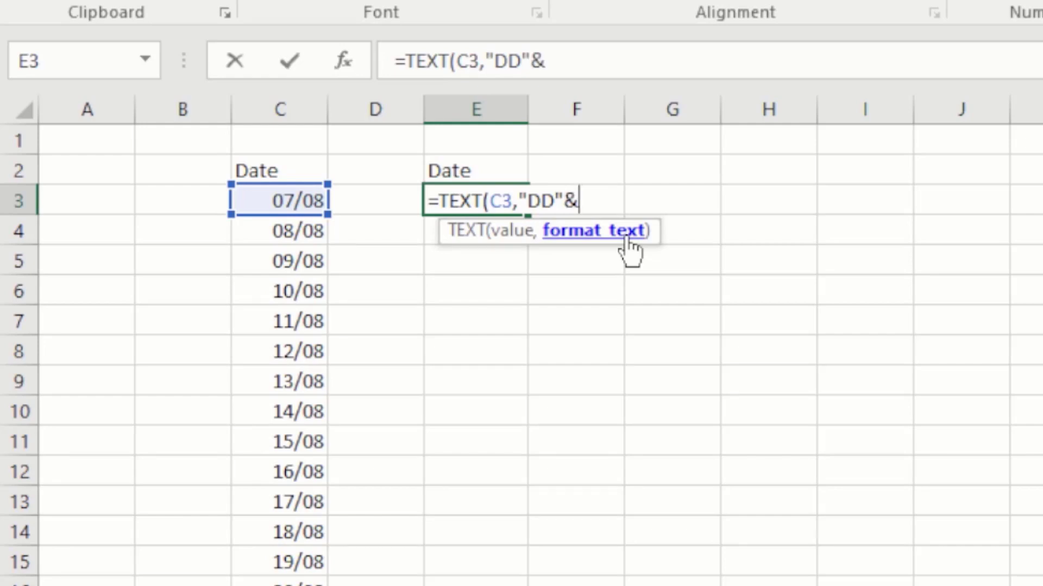
{"action": "type", "text": "\""}
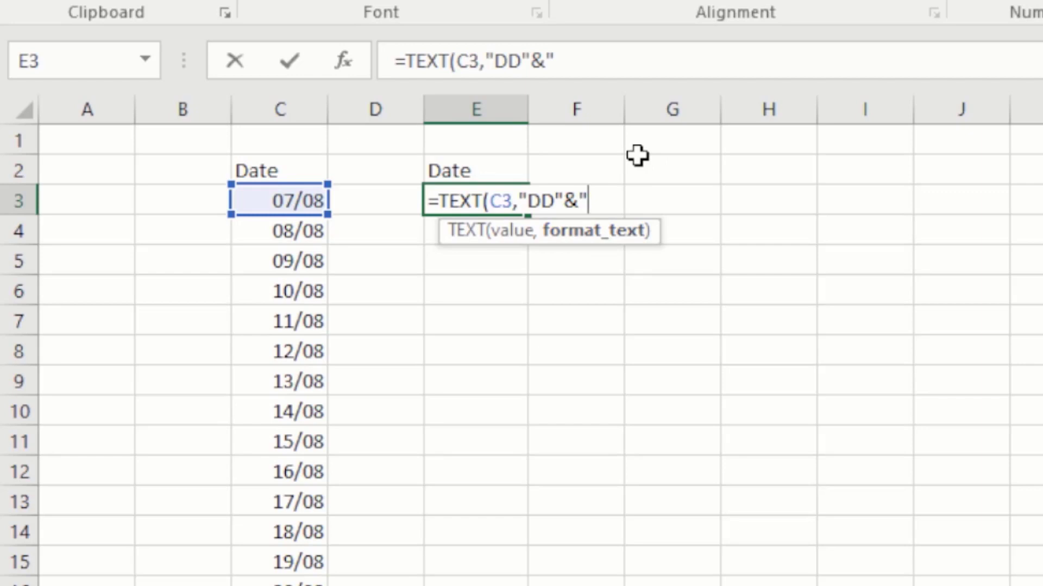
{"action": "type", "text": "-\""}
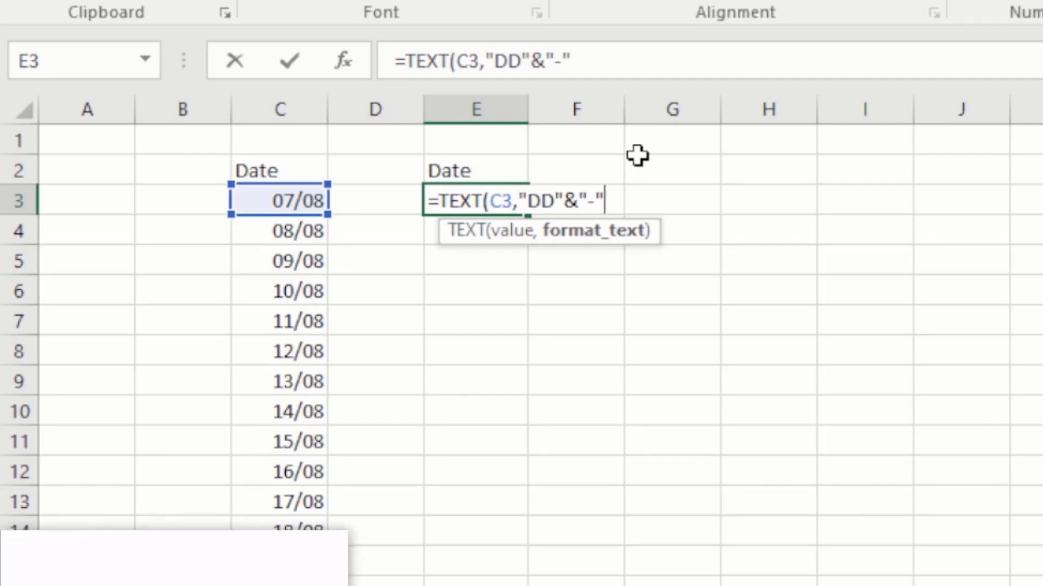
{"action": "type", "text": "&"}
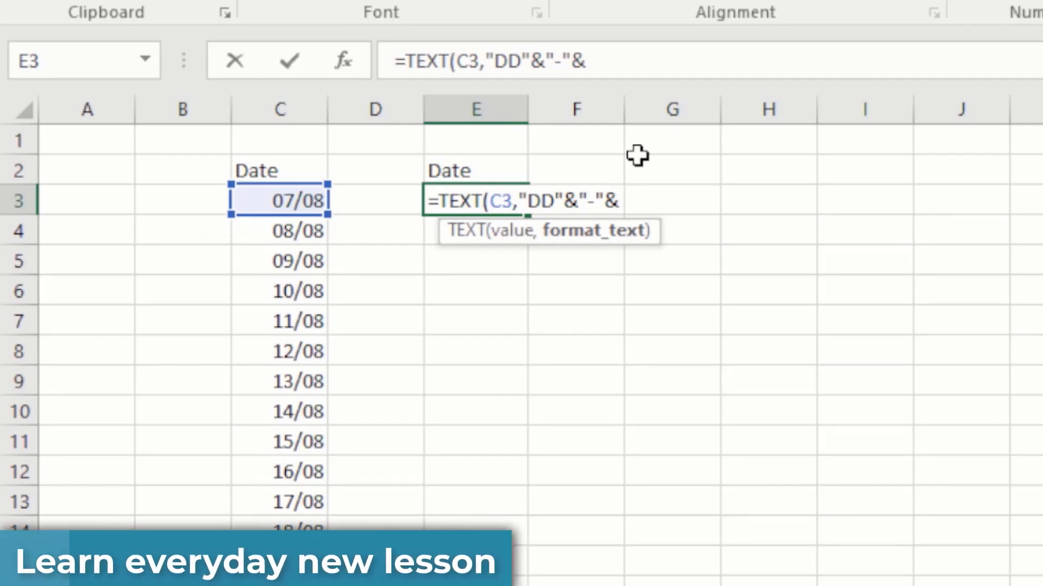
{"action": "type", "text": "\""}
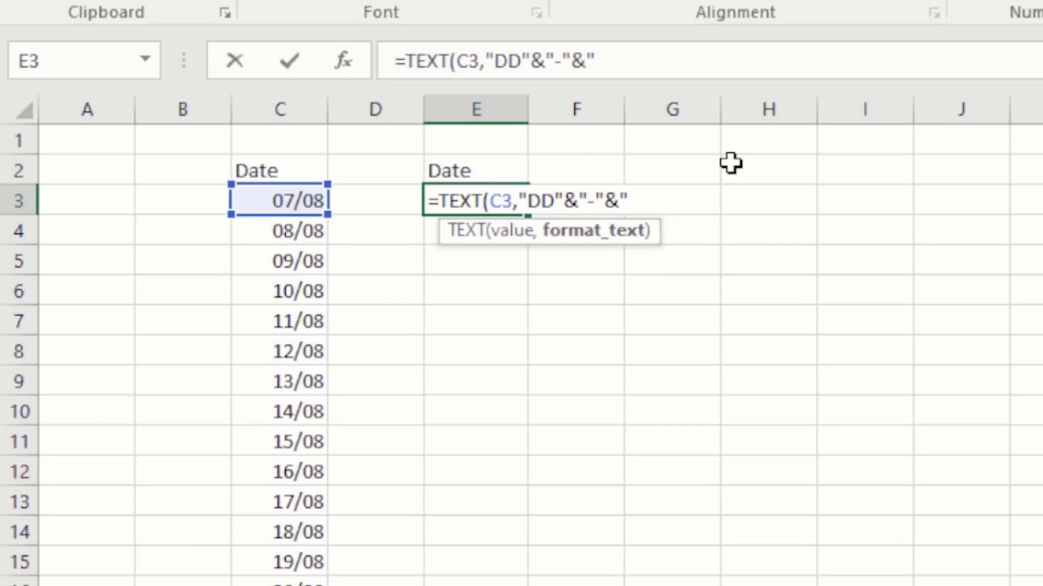
{"action": "type", "text": "MM"}
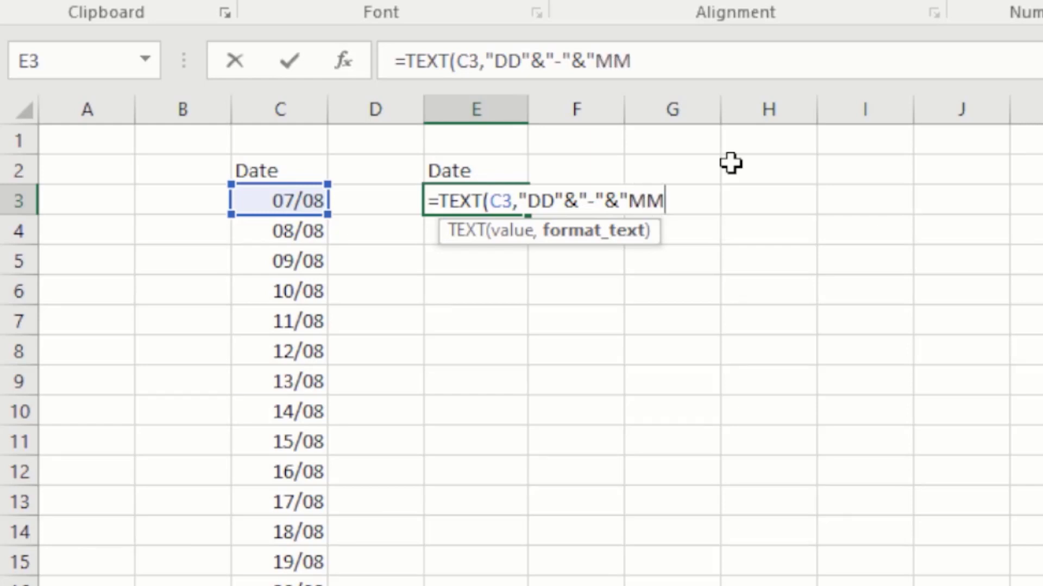
{"action": "type", "text": "M"}
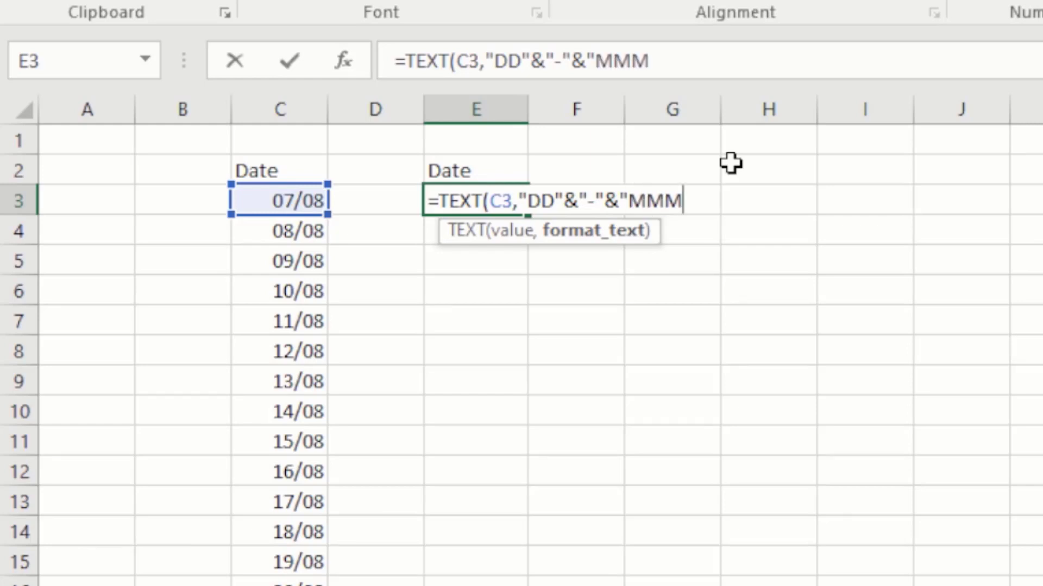
{"action": "type", "text": "\"&"}
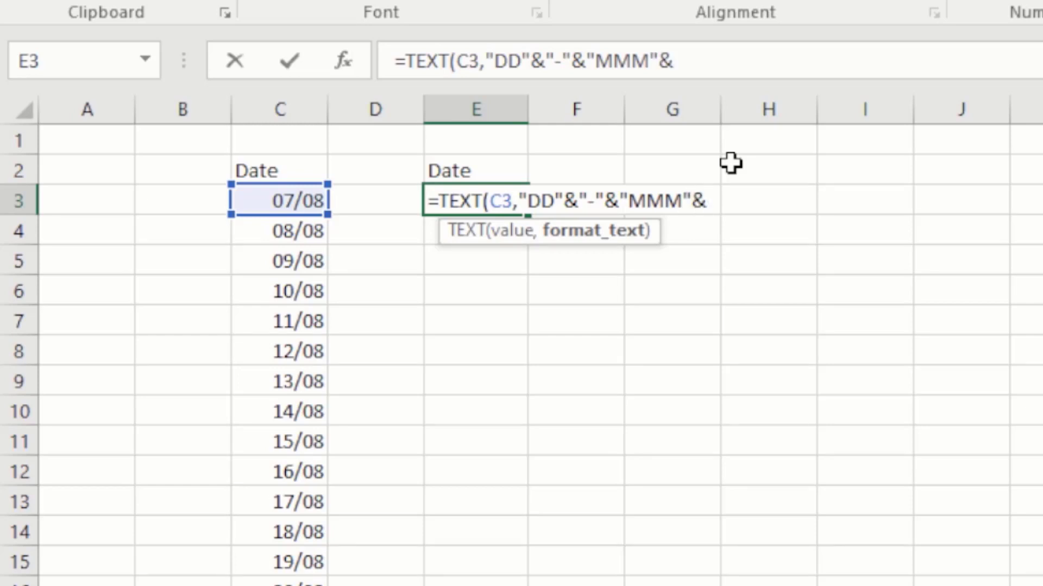
{"action": "type", "text": "\"-\"&"}
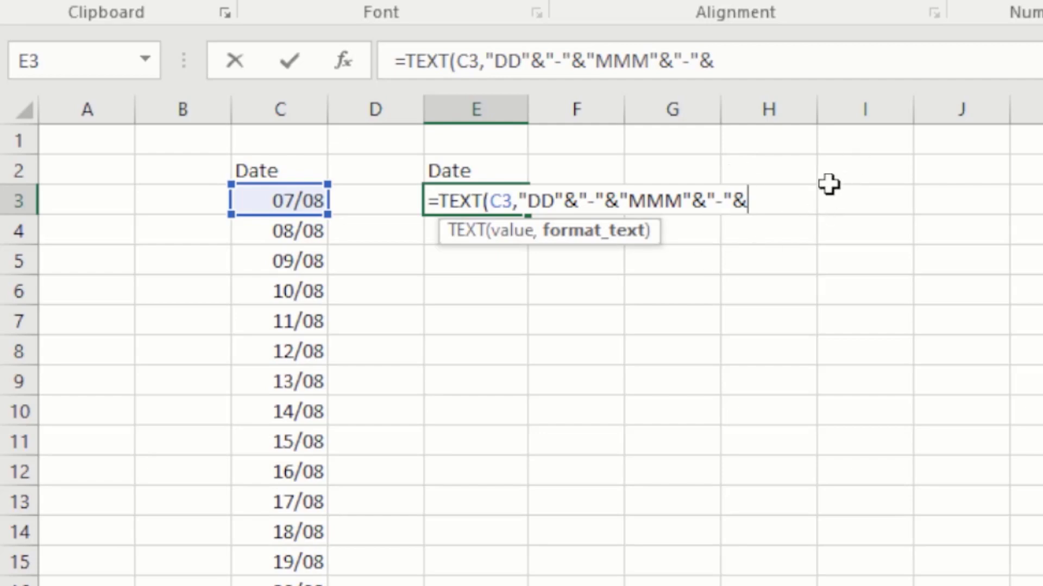
{"action": "type", "text": "\"YY"}
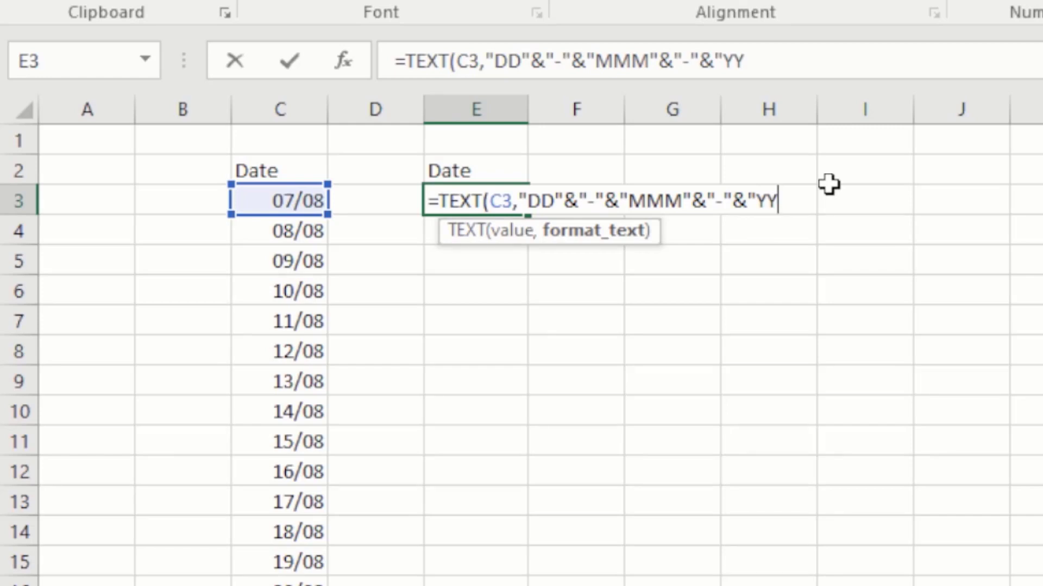
{"action": "type", "text": "\""}
{"action": "key", "text": "Return"}
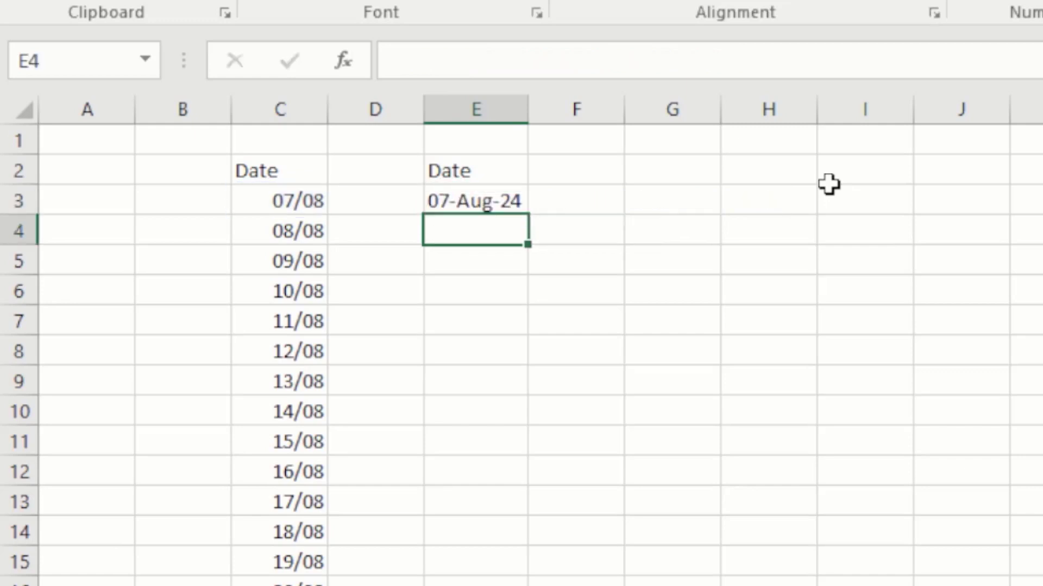
- Fill the TEXT formula from E3 down column E alongside the dates in column C, and check the first converted dates
{"action": "left_click", "coordinate": [502, 201]}
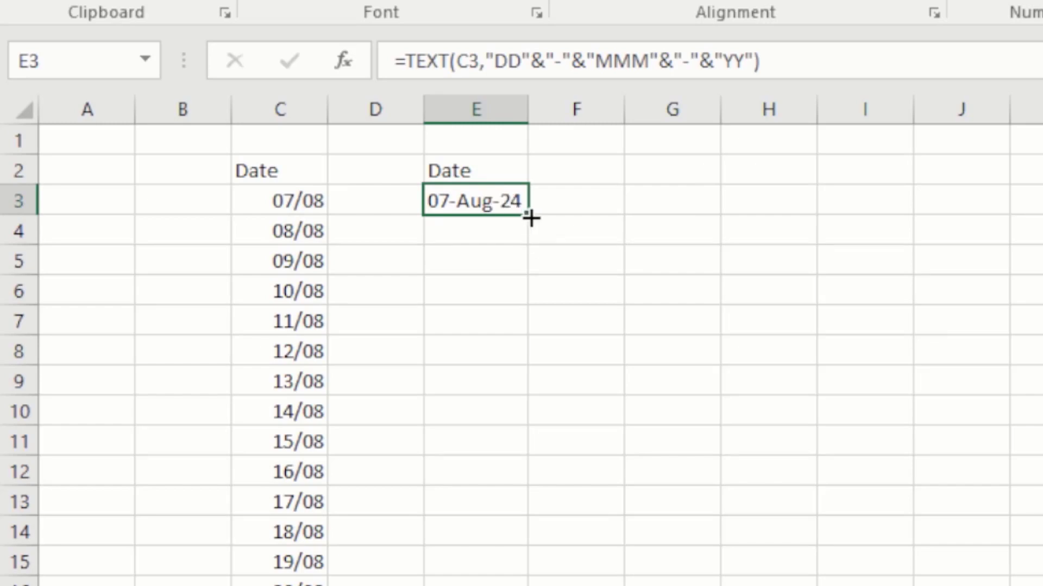
{"action": "left_click_drag", "start_coordinate": [531, 218], "coordinate": [524, 581]}
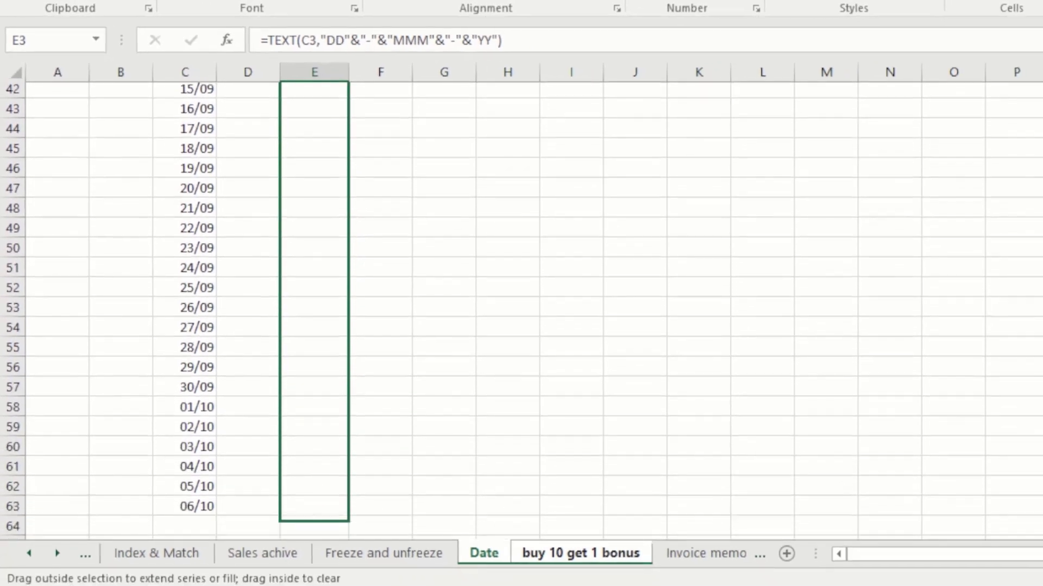
{"action": "left_click_drag", "start_coordinate": [348, 520], "coordinate": [360, 472]}
{"action": "scroll", "coordinate": [430, 314], "scroll_direction": "up", "scroll_amount": 20}
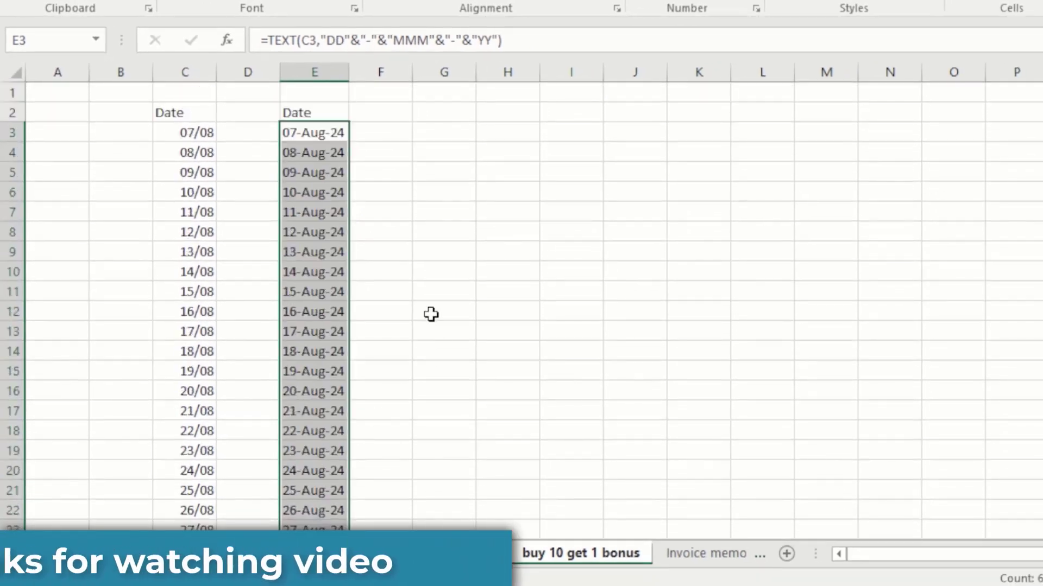
{"action": "left_click", "coordinate": [340, 164]}
{"action": "left_click", "coordinate": [321, 136]}
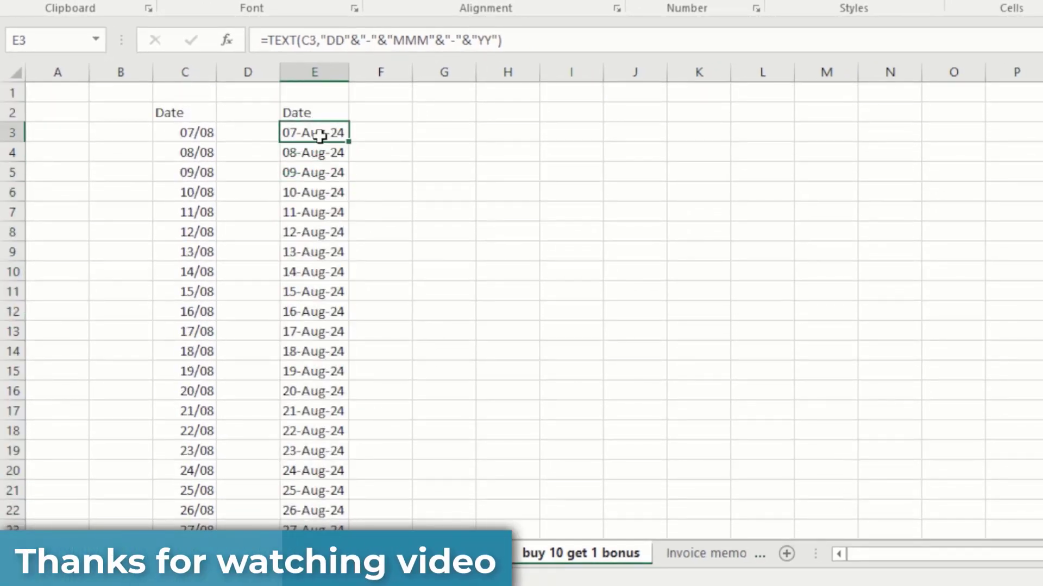